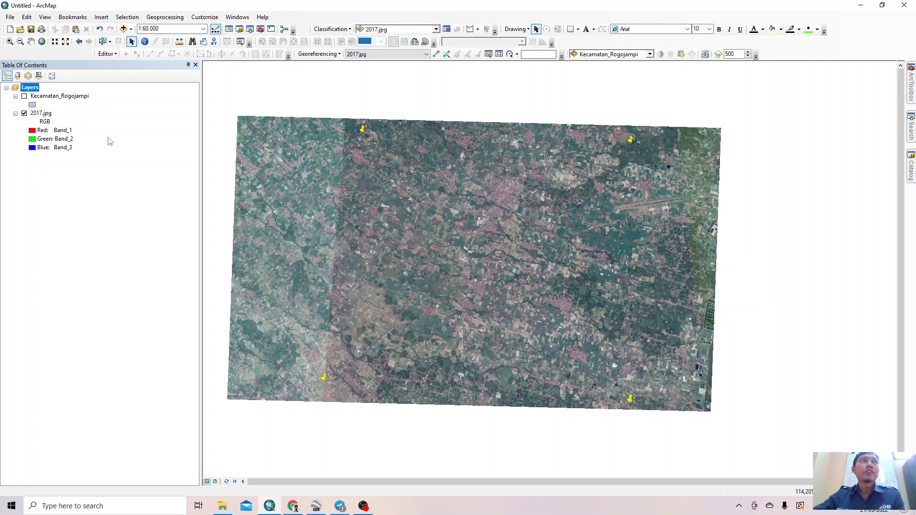
- Show only the Kecamatan_Rogojampi layer and examine its polygon boundary up close
click(24, 96)
click(24, 113)
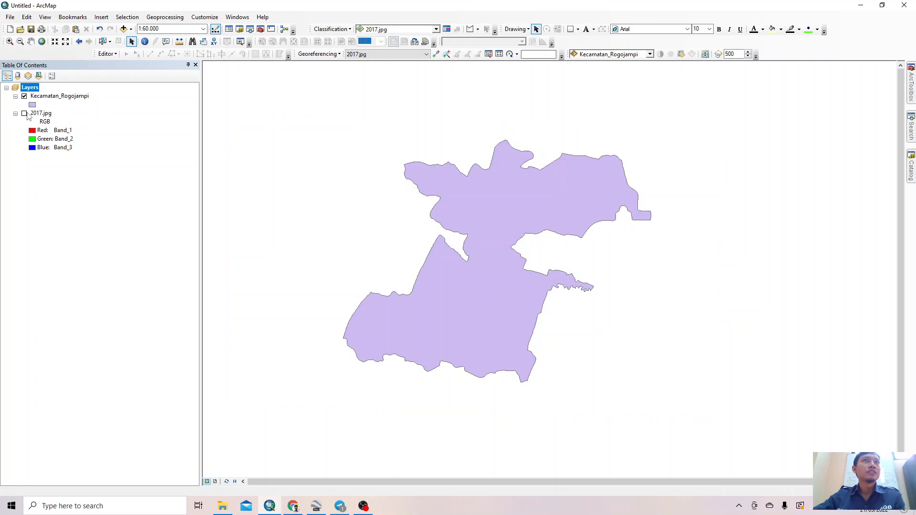
scroll(451, 210, up, 1)
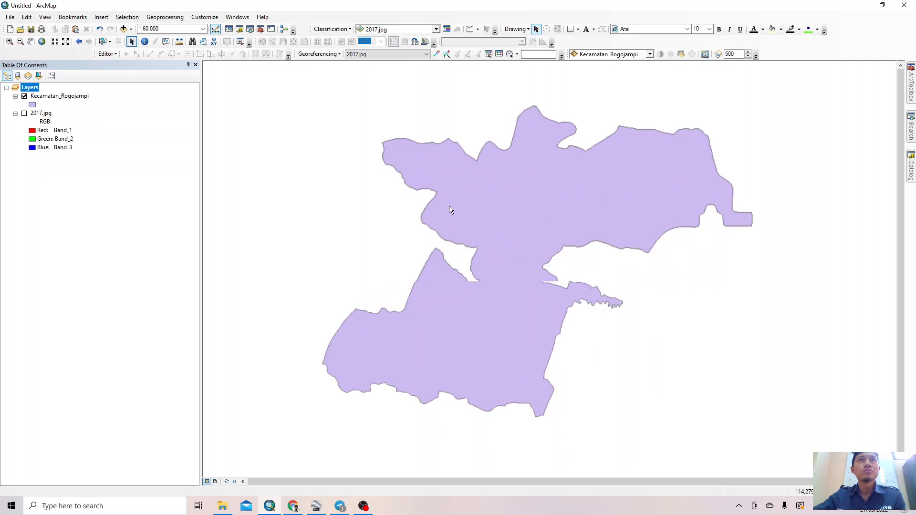
scroll(451, 210, up, 8)
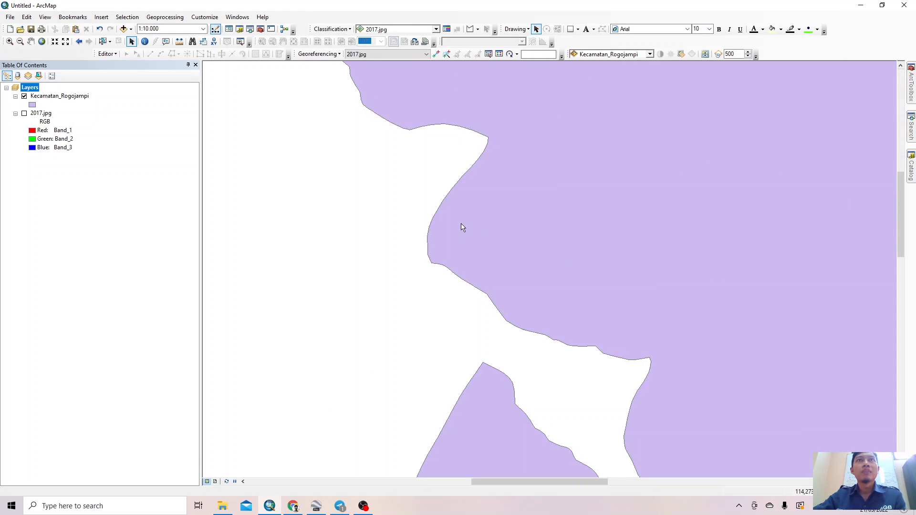
scroll(452, 219, up, 8)
scroll(496, 255, up, 6)
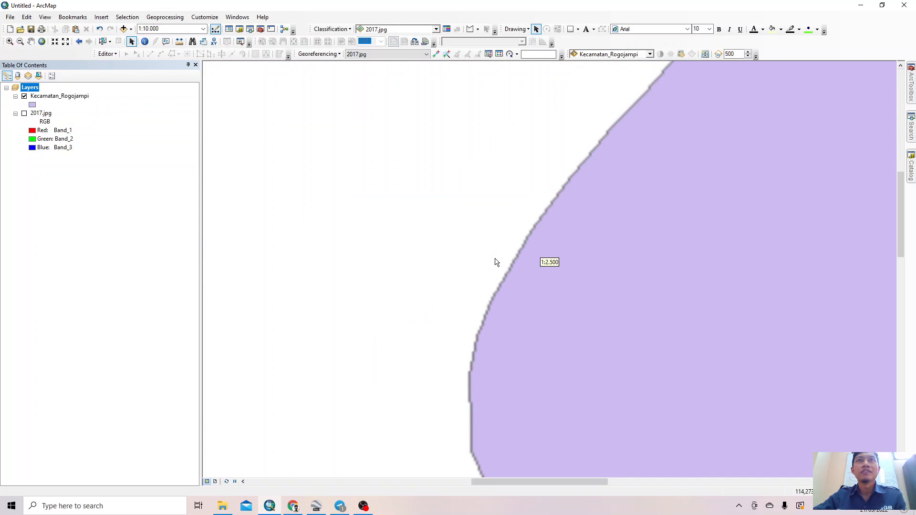
scroll(529, 278, up, 3)
scroll(455, 275, down, 3)
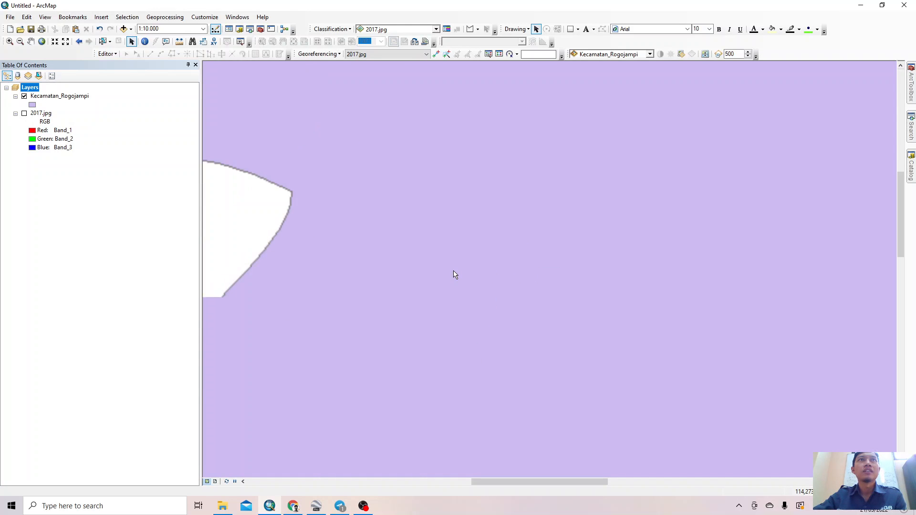
scroll(370, 276, down, 3)
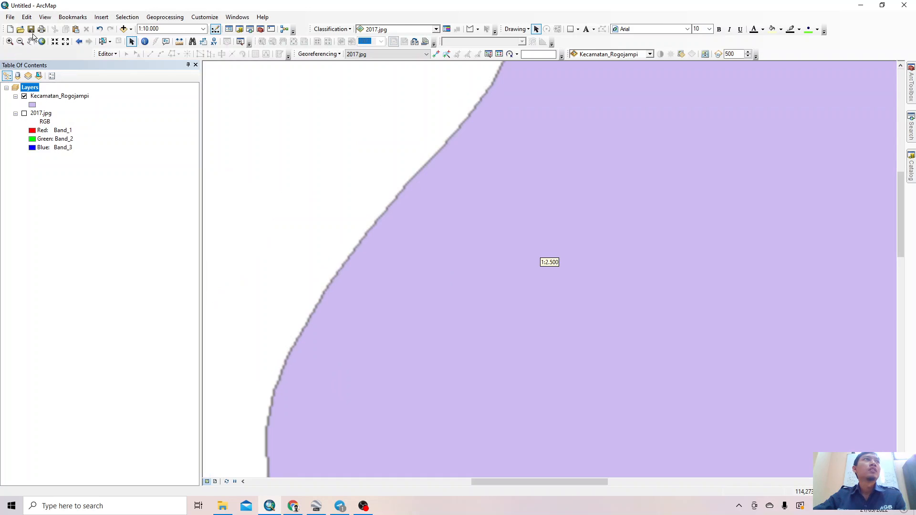
- Show only the 2017.jpg image and examine its pixel detail at close and wider scales
click(41, 42)
click(24, 114)
click(24, 96)
scroll(430, 289, down, 5)
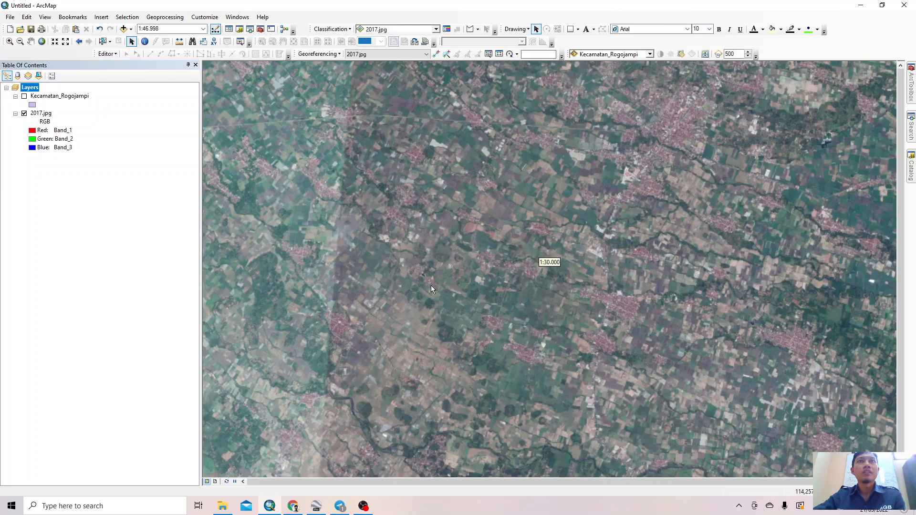
scroll(439, 282, down, 5)
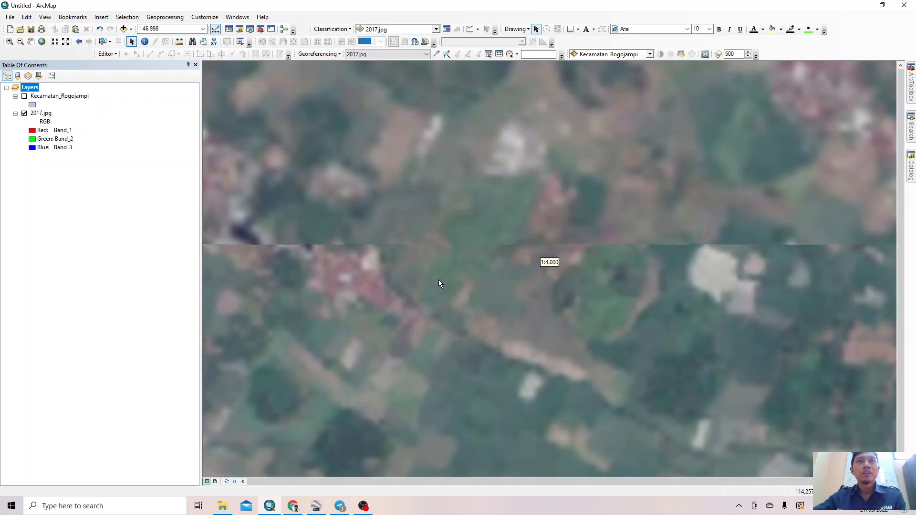
scroll(440, 280, down, 1)
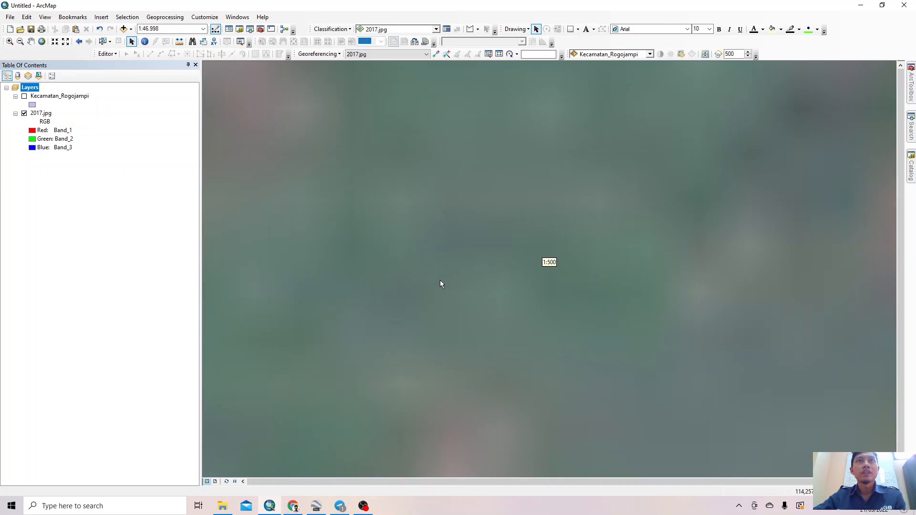
scroll(363, 224, down, 2)
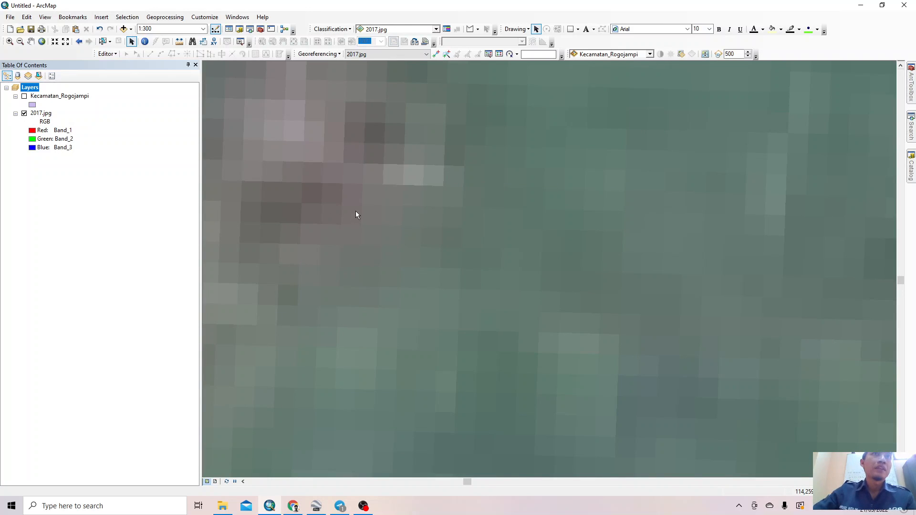
scroll(375, 236, down, 2)
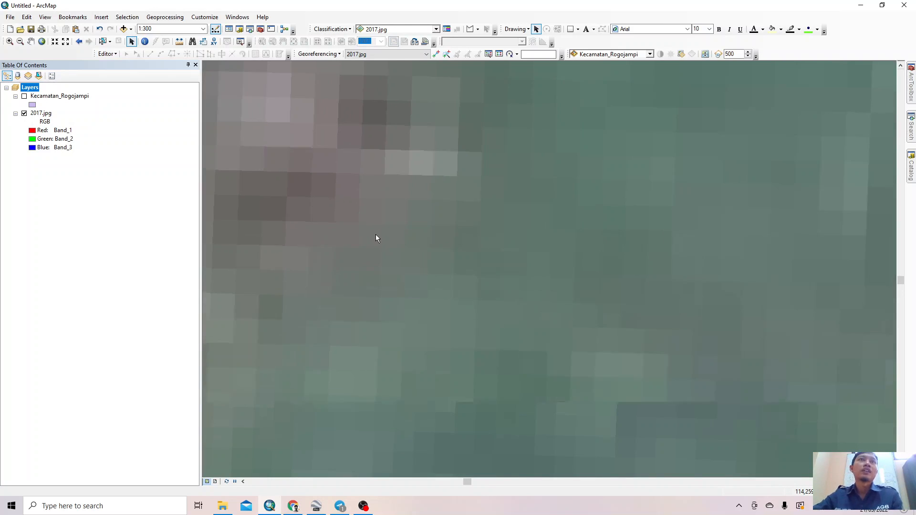
scroll(376, 238, up, 4)
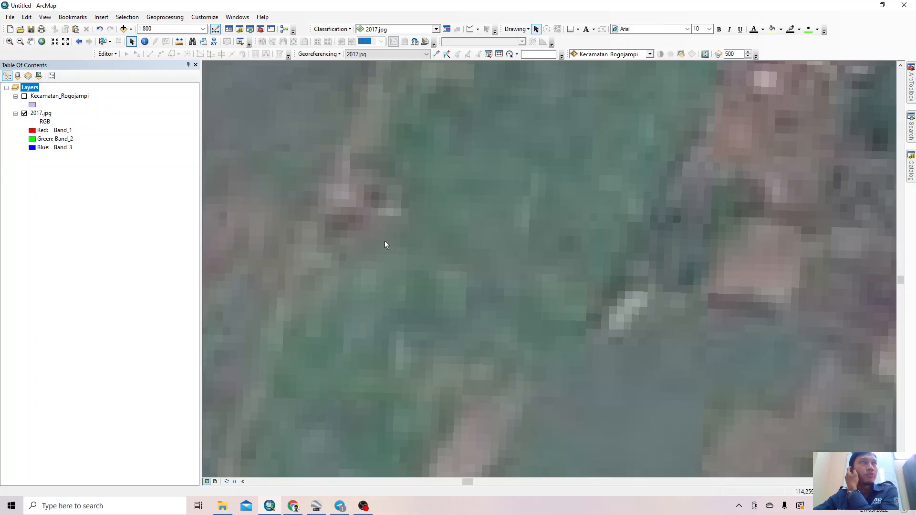
scroll(405, 243, up, 5)
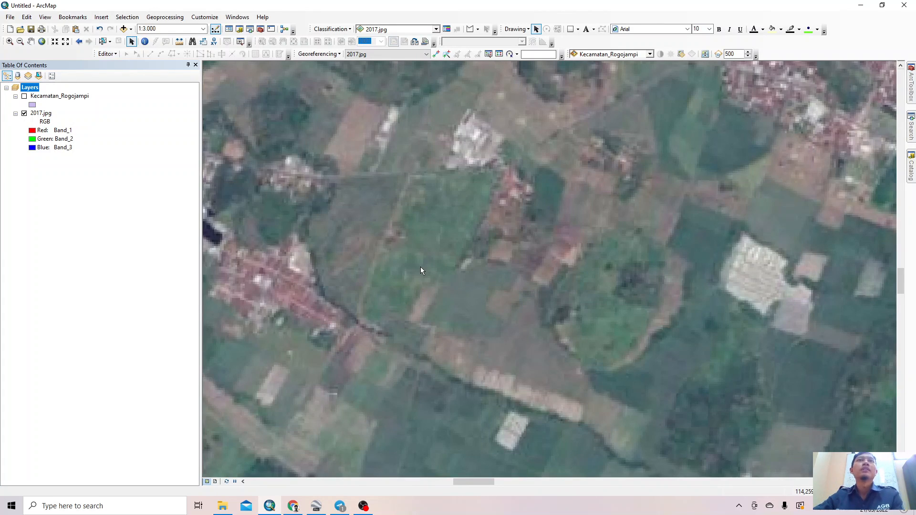
scroll(421, 270, up, 2)
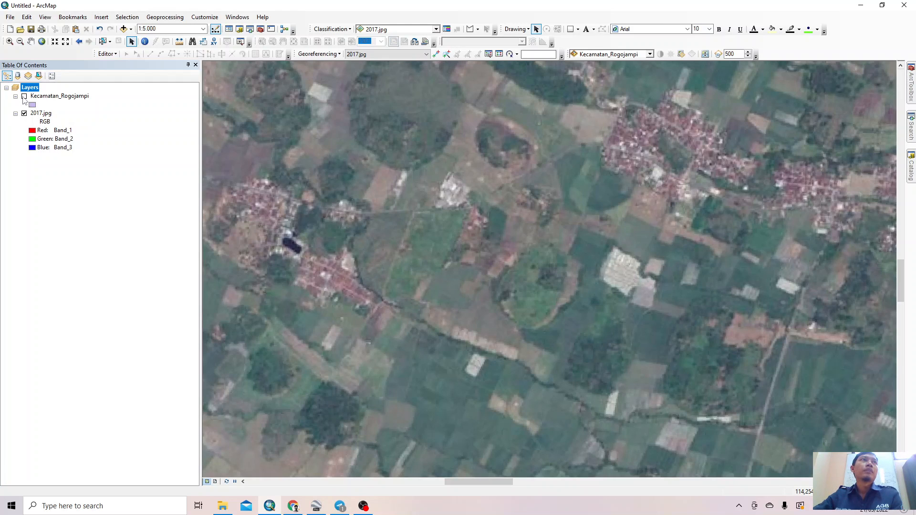
- Display the Kecamatan_Rogojampi polygon over the 2017.jpg image at full extent
click(24, 97)
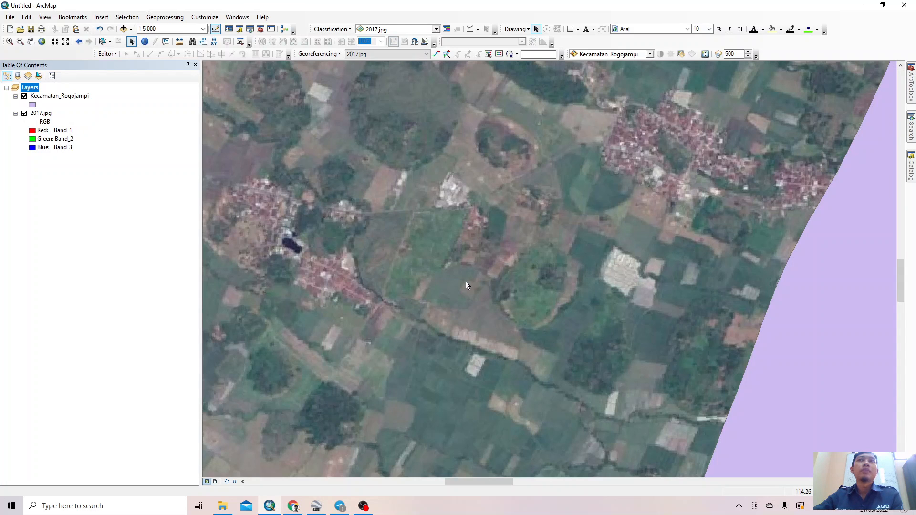
scroll(466, 281, up, 2)
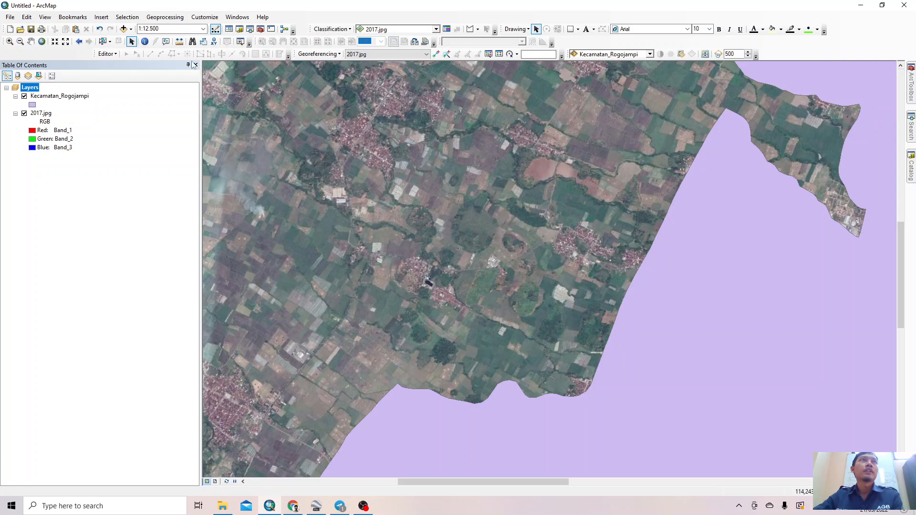
click(41, 42)
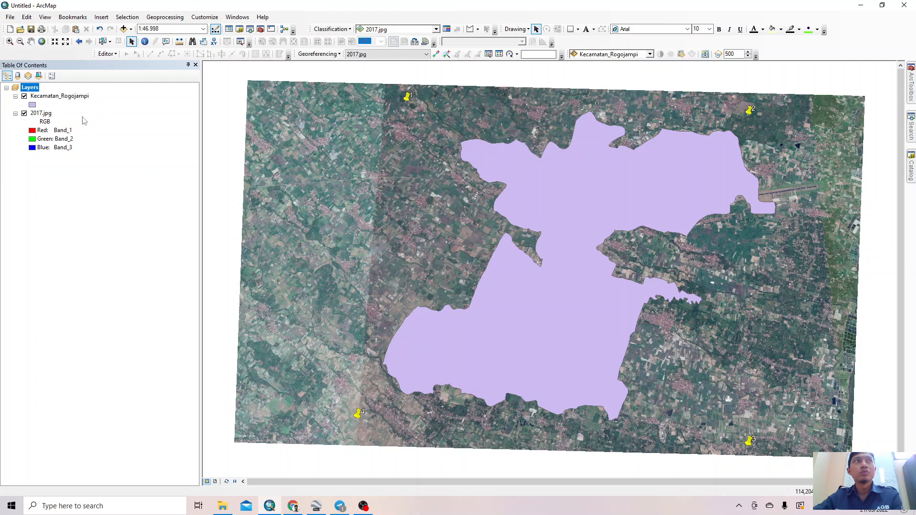
click(24, 96)
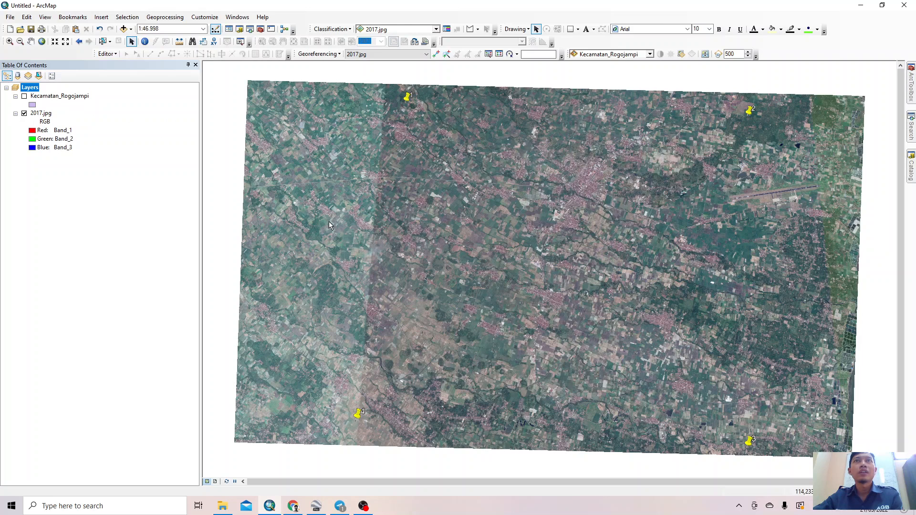
click(24, 96)
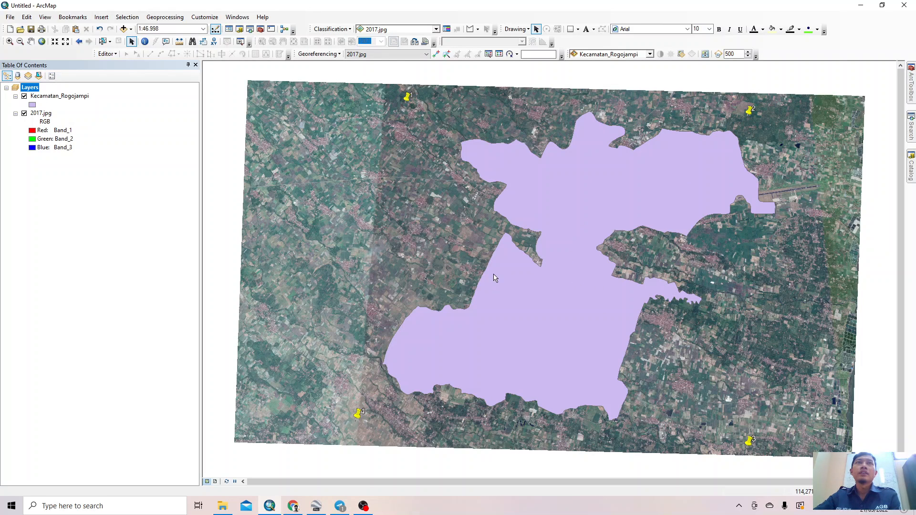
- Open the Clip tool from the Raster Processing toolset of the Data Management Tools
click(912, 87)
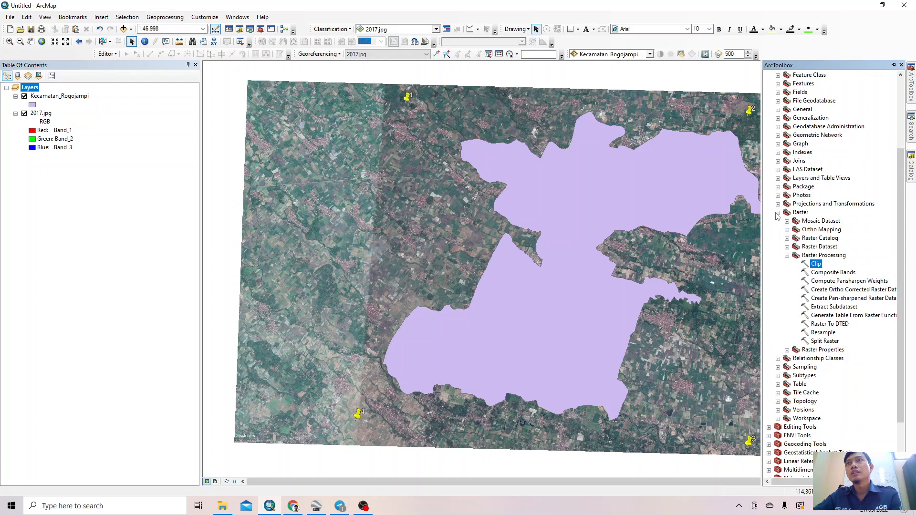
click(769, 101)
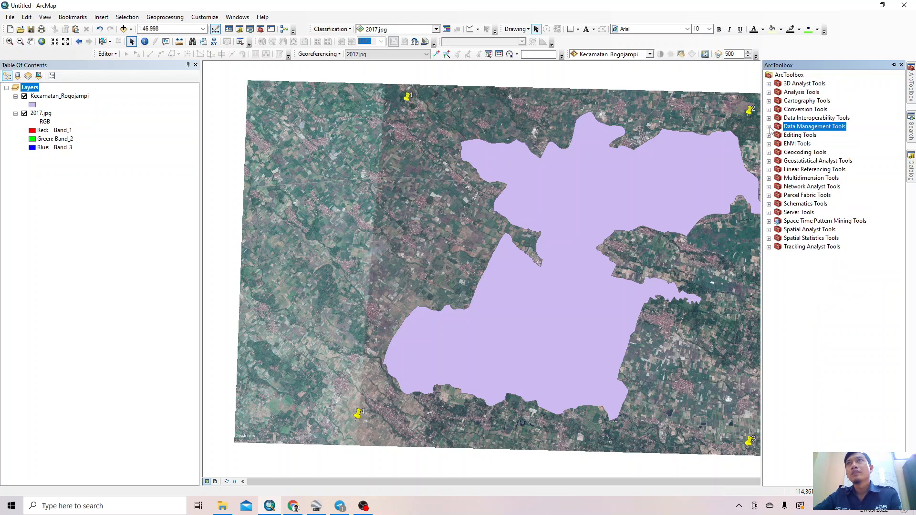
click(769, 127)
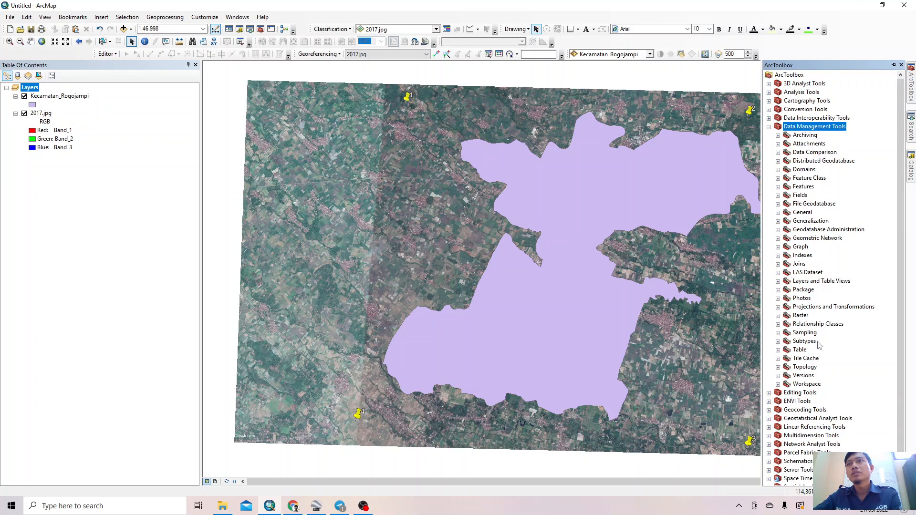
click(778, 316)
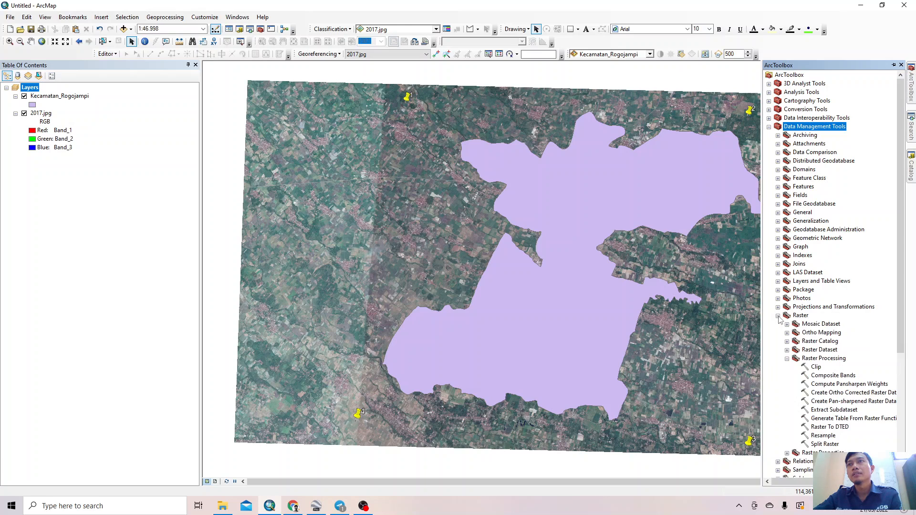
click(796, 359)
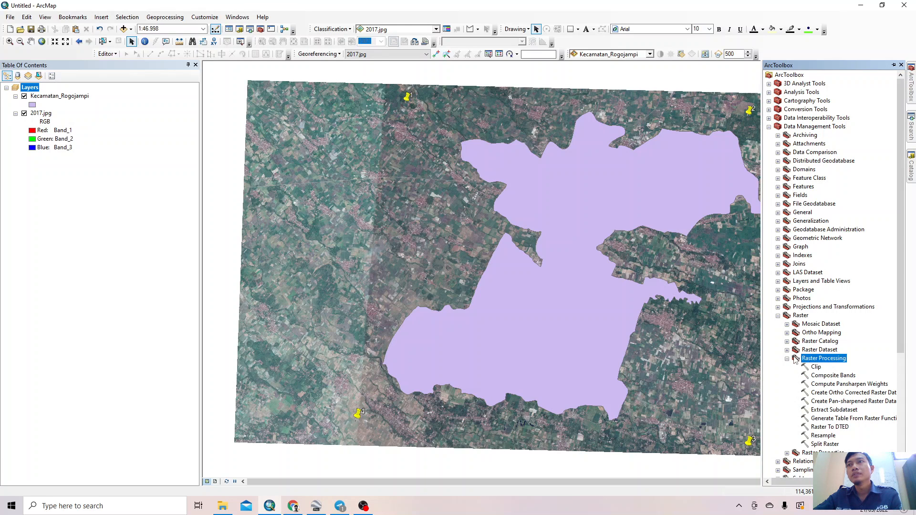
click(816, 369)
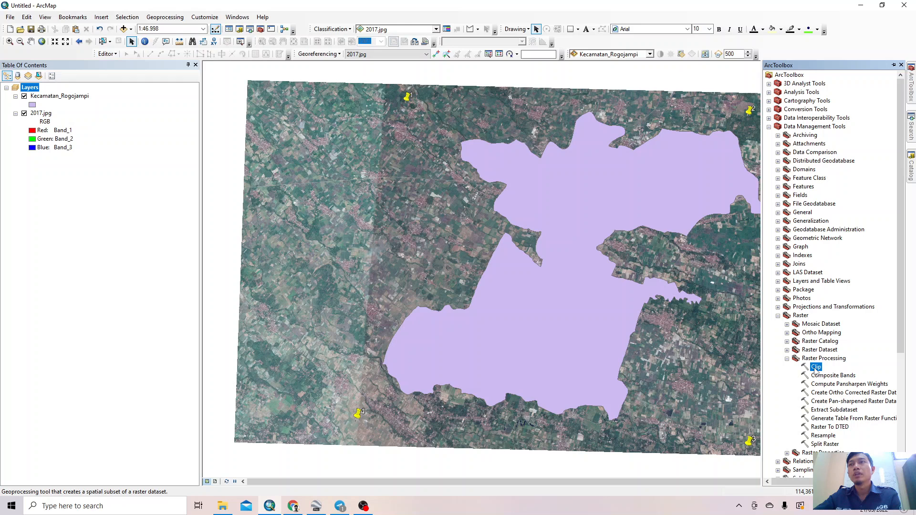
double_click(815, 368)
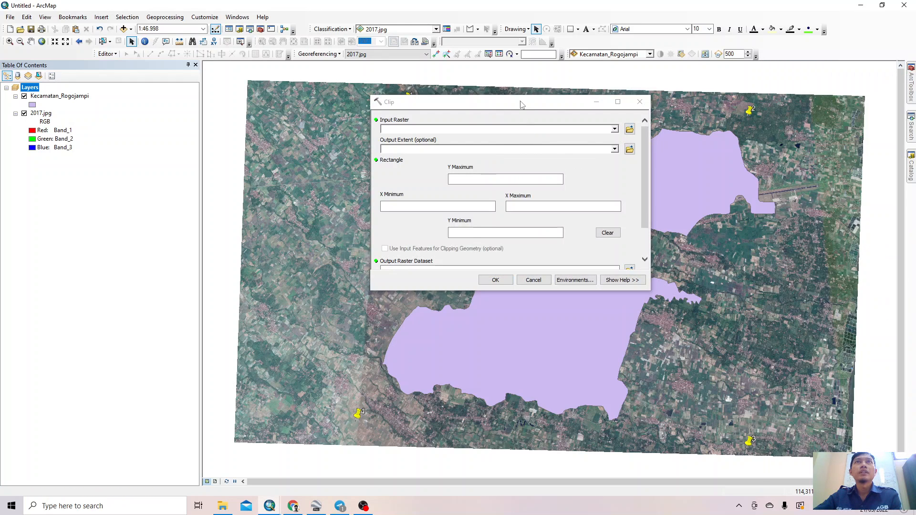
- Set 2017.jpg as the input raster and Kecamatan_Rogojampi as the output extent, using the input features for clipping geometry
click(615, 130)
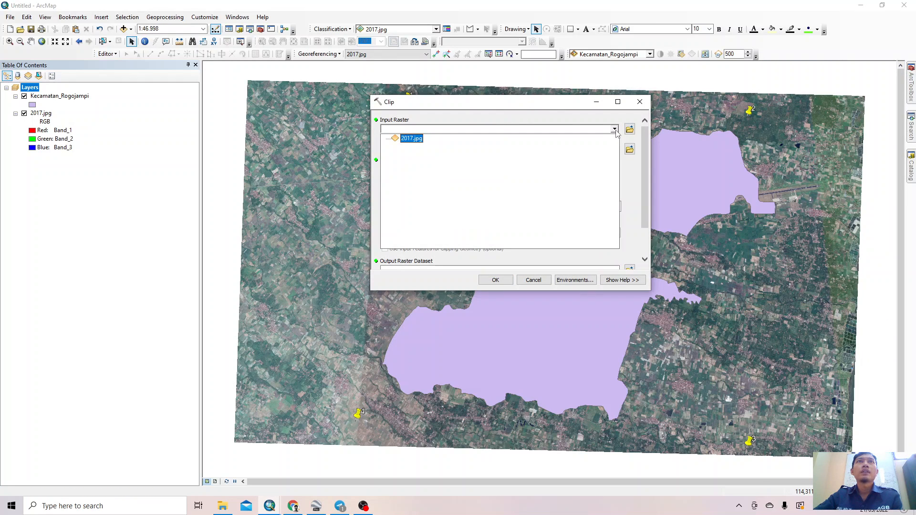
click(414, 138)
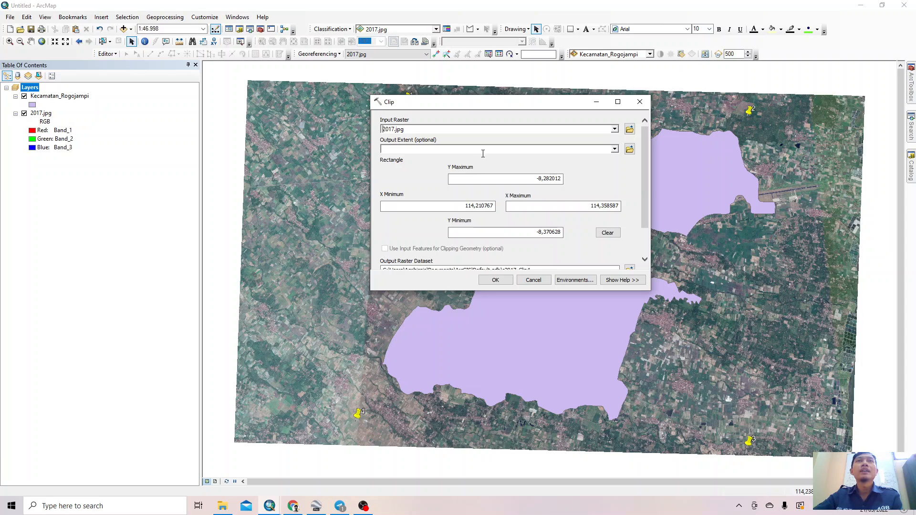
click(391, 150)
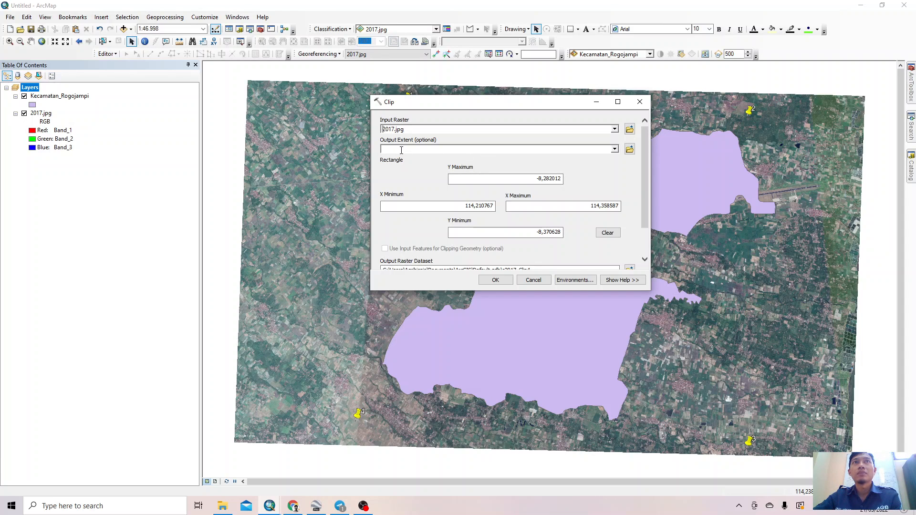
drag(55, 98, 412, 150)
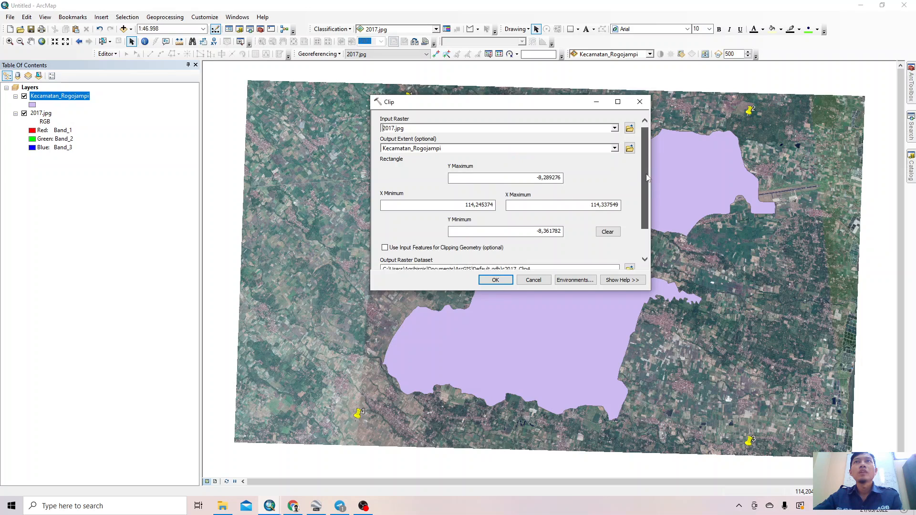
drag(644, 171, 641, 202)
click(385, 210)
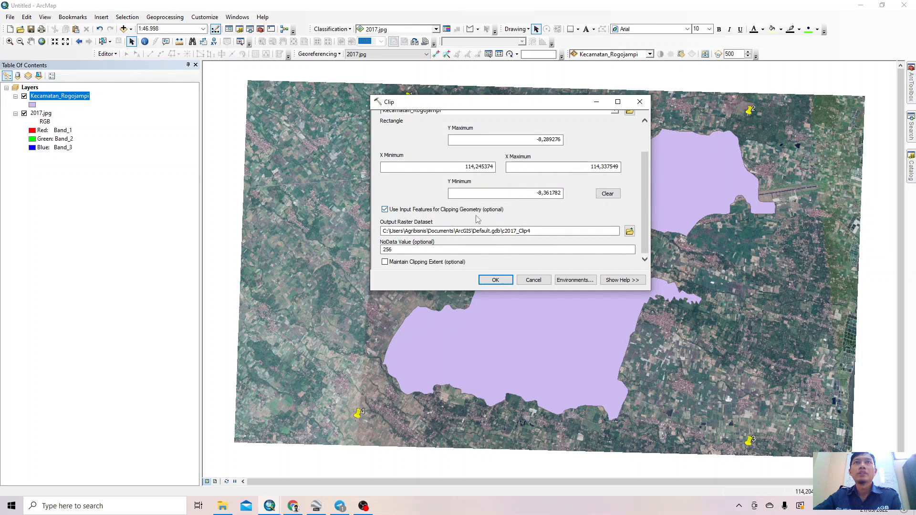
click(630, 231)
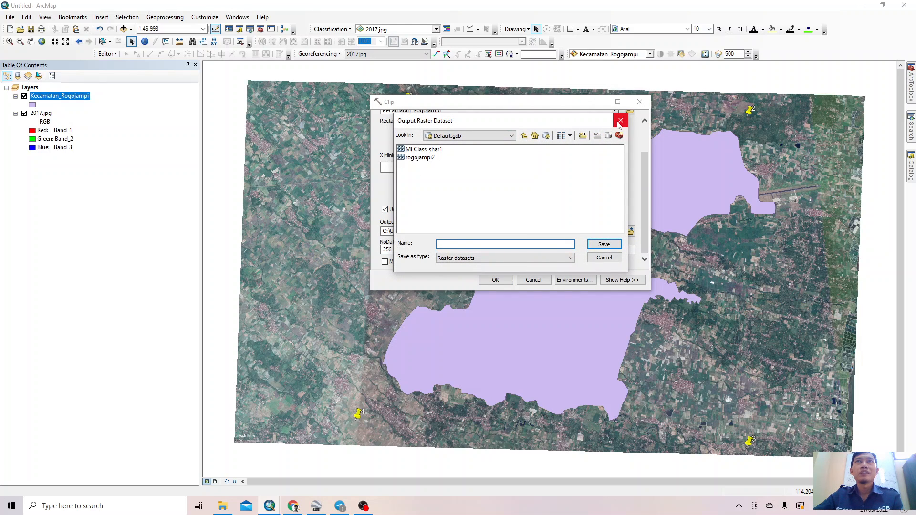
drag(566, 125, 740, 116)
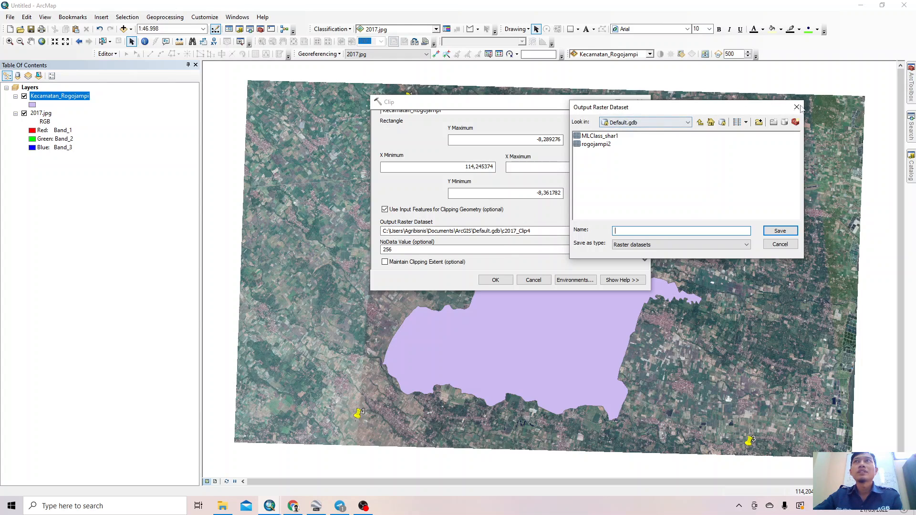
drag(641, 111, 572, 108)
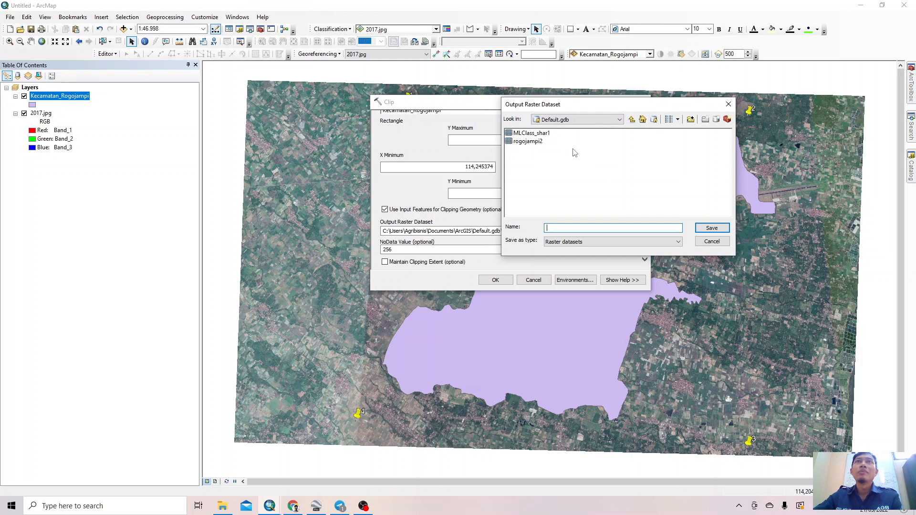
click(727, 105)
- Name the clip's output raster dataset Rogojampi_clip in Default.gdb
drag(529, 232, 504, 231)
text(Rogojampi_clip)
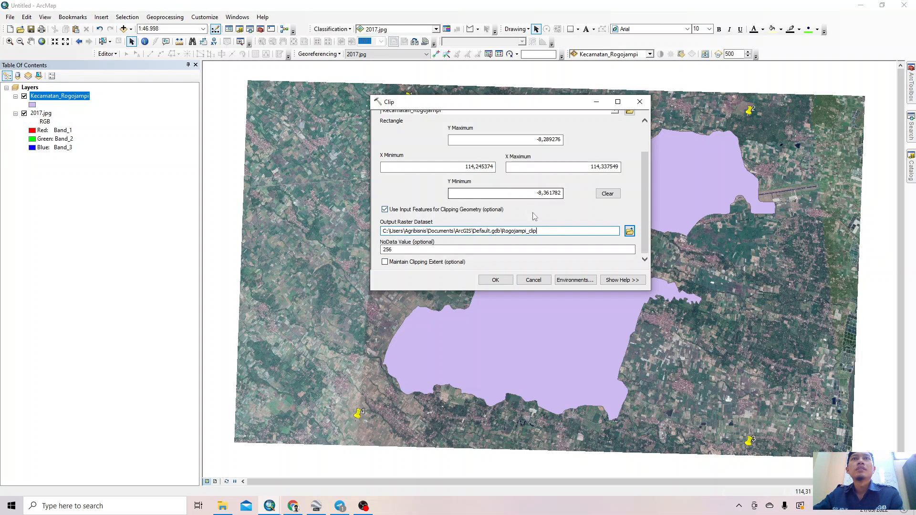
- Run the clip and hide the 2017.jpg and Kecamatan_Rogojampi layers so only Rogojampi_clip is displayed
click(496, 280)
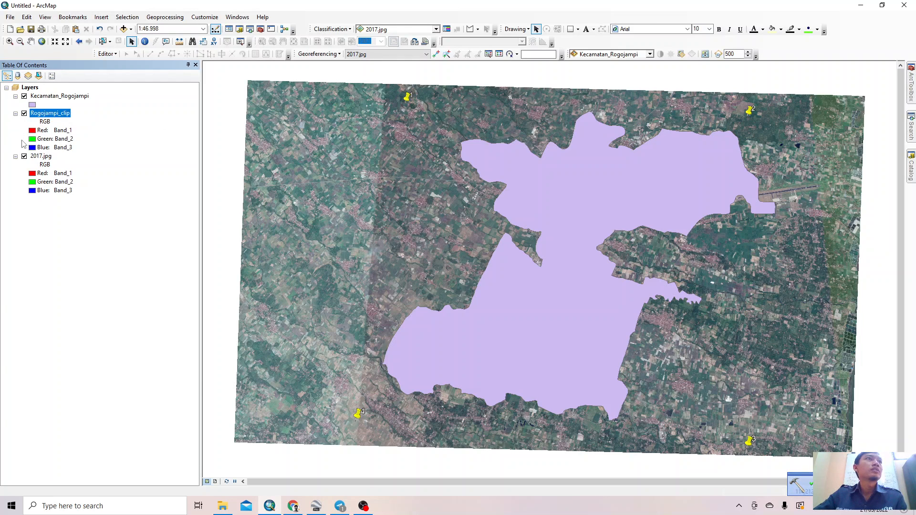
click(24, 156)
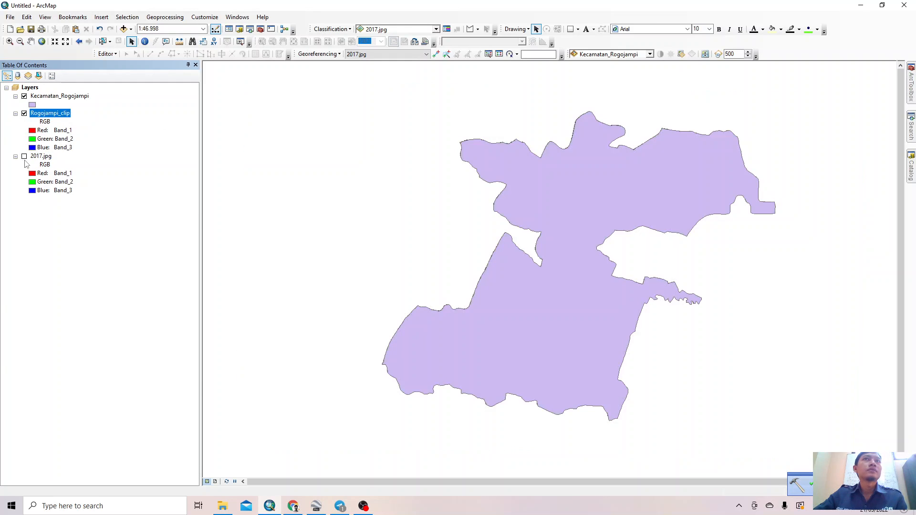
click(24, 96)
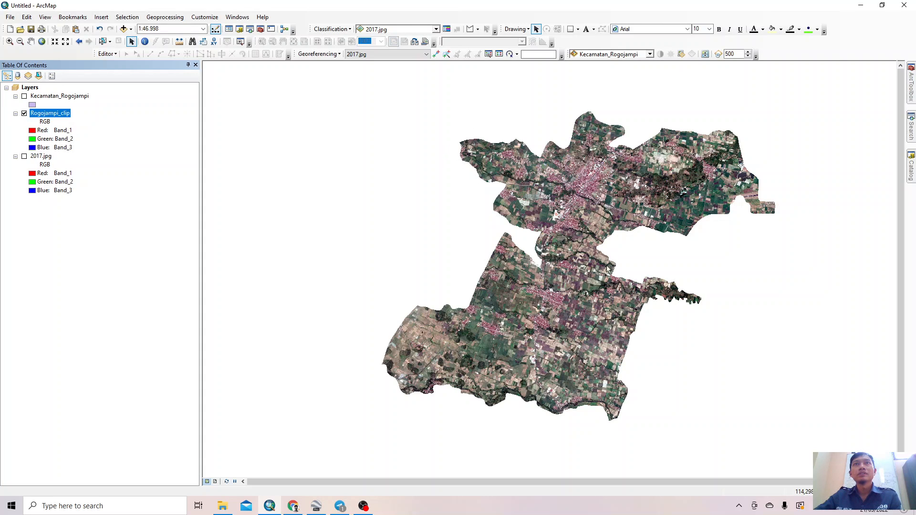
- Inspect the Rogojampi_clip raster up close and compare its edges with the Kecamatan_Rogojampi polygon by toggling that layer's visibility
scroll(555, 269, up, 2)
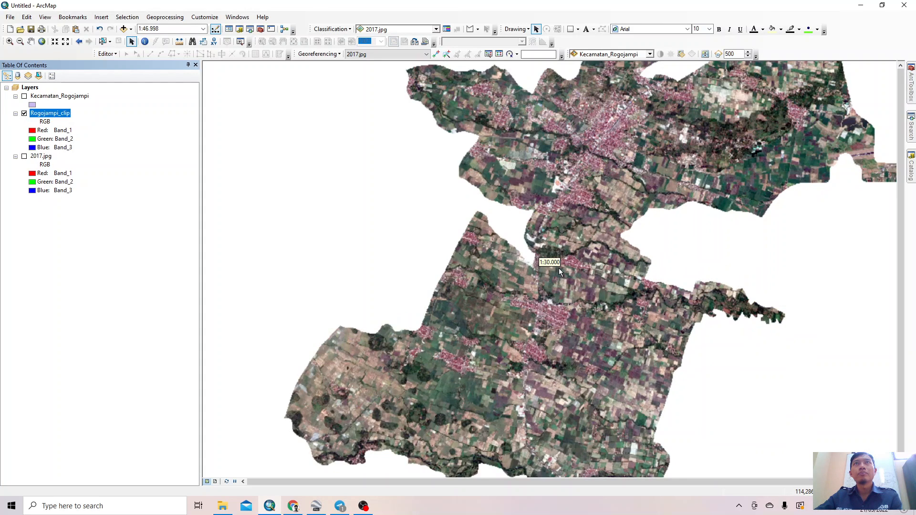
scroll(560, 271, down, 2)
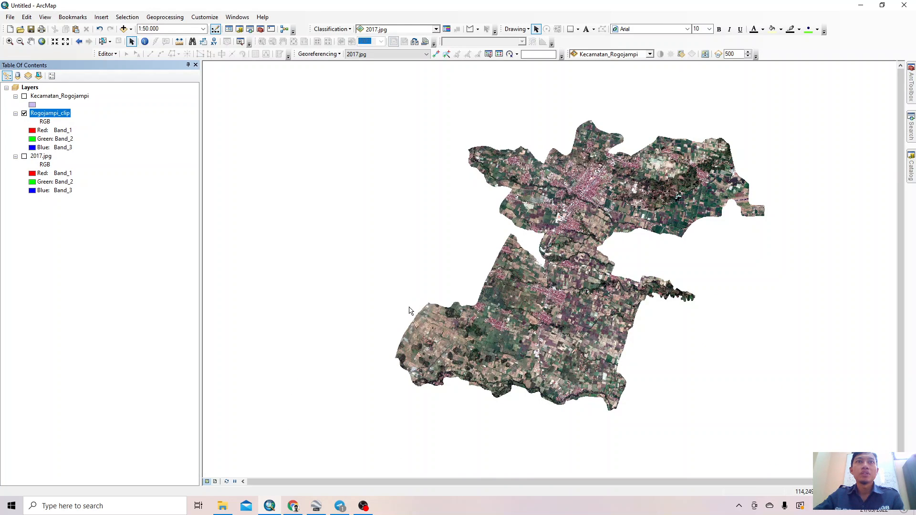
click(24, 97)
click(24, 96)
click(24, 96)
click(25, 96)
scroll(494, 297, up, 4)
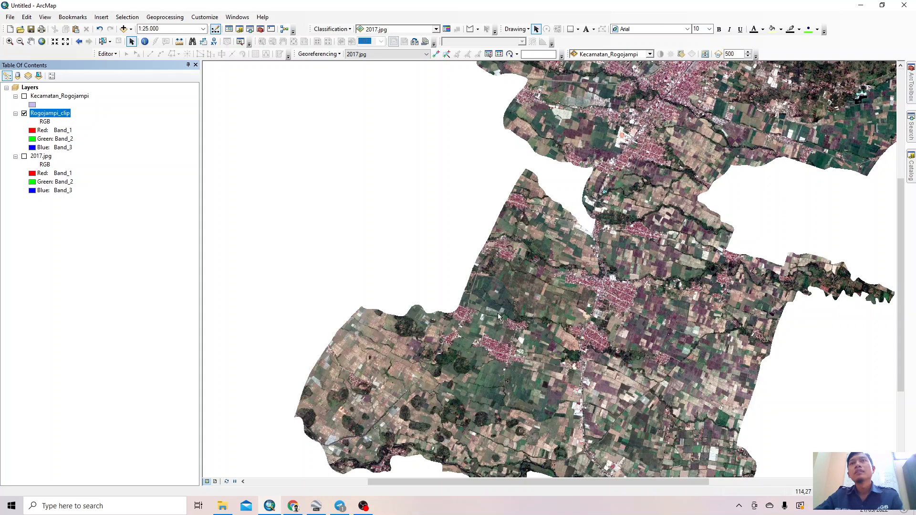
scroll(537, 325, down, 2)
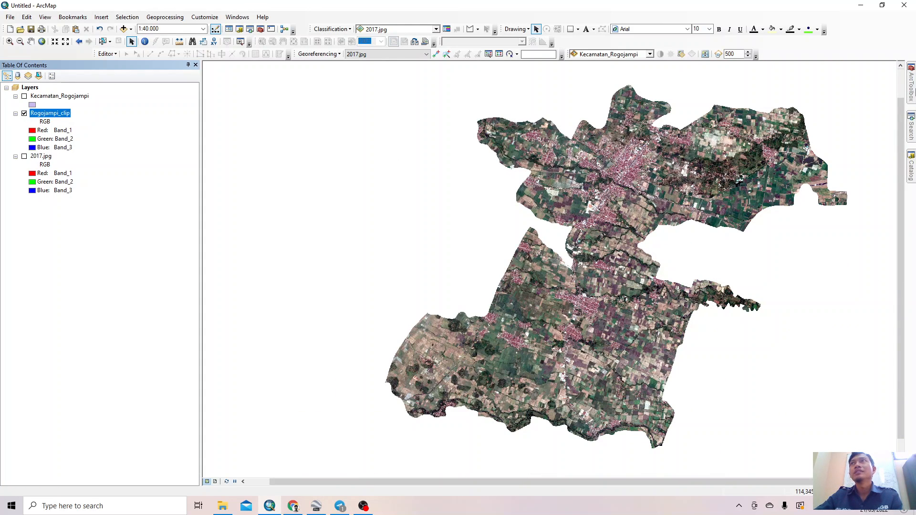
- View the parameters of the Clip tool in the Extract toolset of the Analysis Tools, and close it without running
click(911, 85)
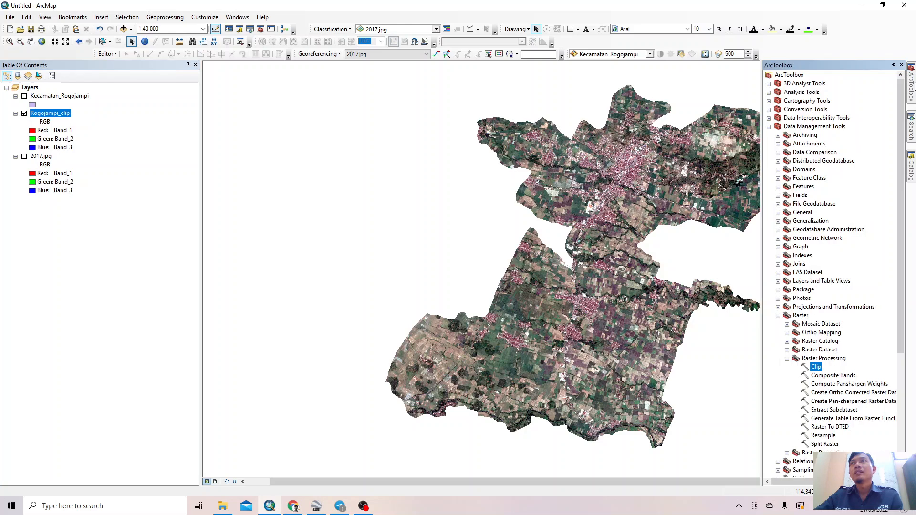
click(769, 92)
click(778, 101)
click(808, 109)
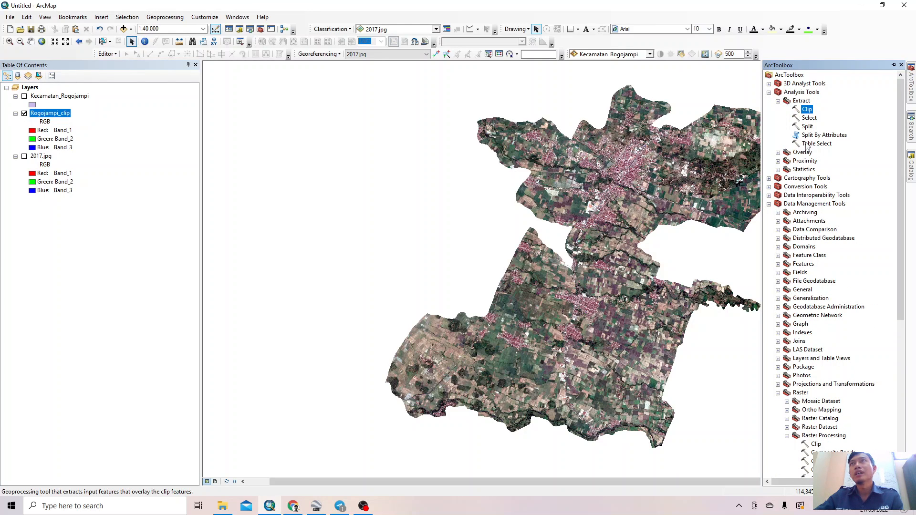
double_click(808, 110)
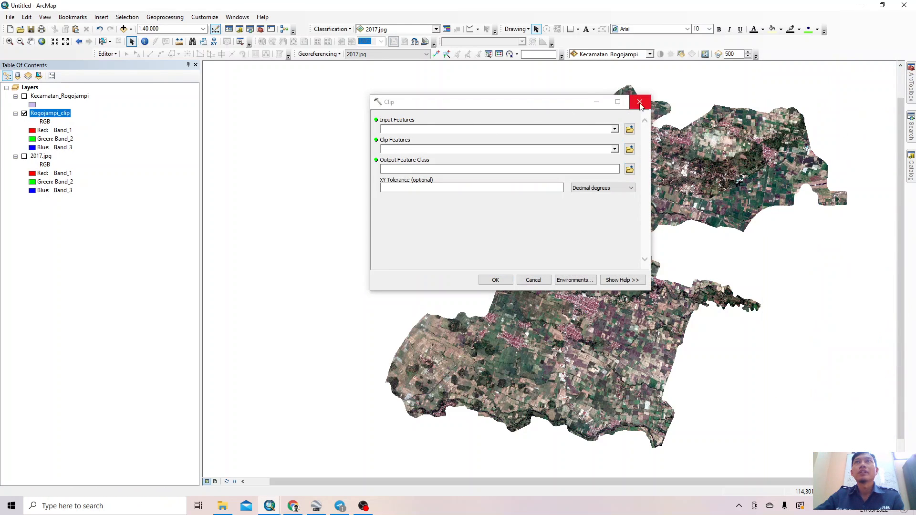
click(640, 103)
- Look through the Data Management toolsets and bring up the tool search for "clip"
mouse_move(912, 96)
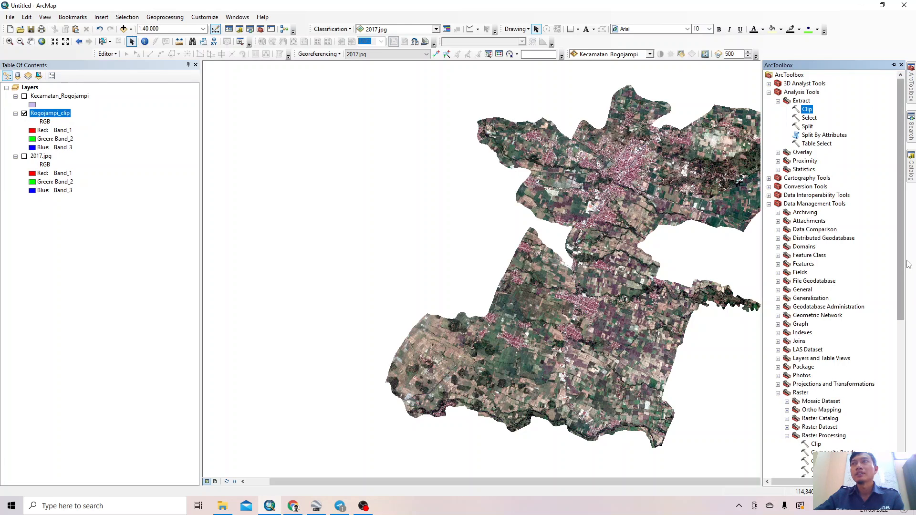
scroll(840, 286, down, 6)
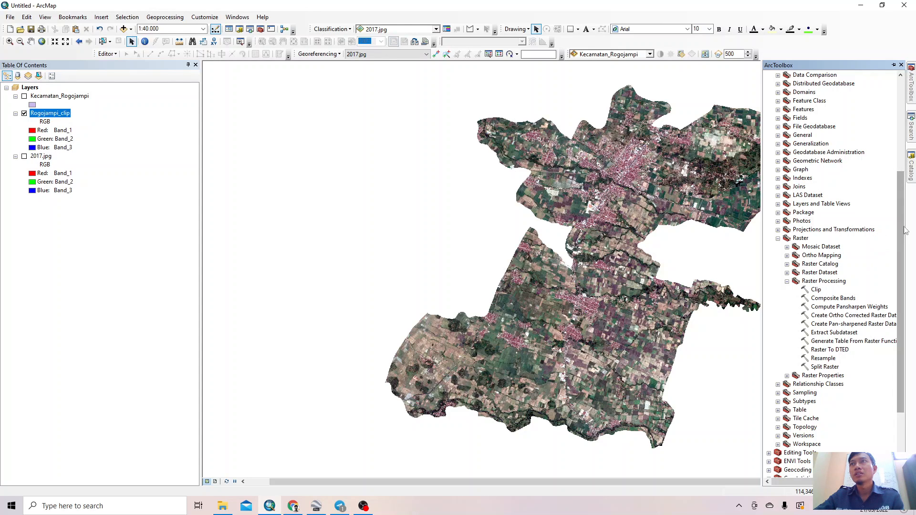
drag(901, 262, 901, 169)
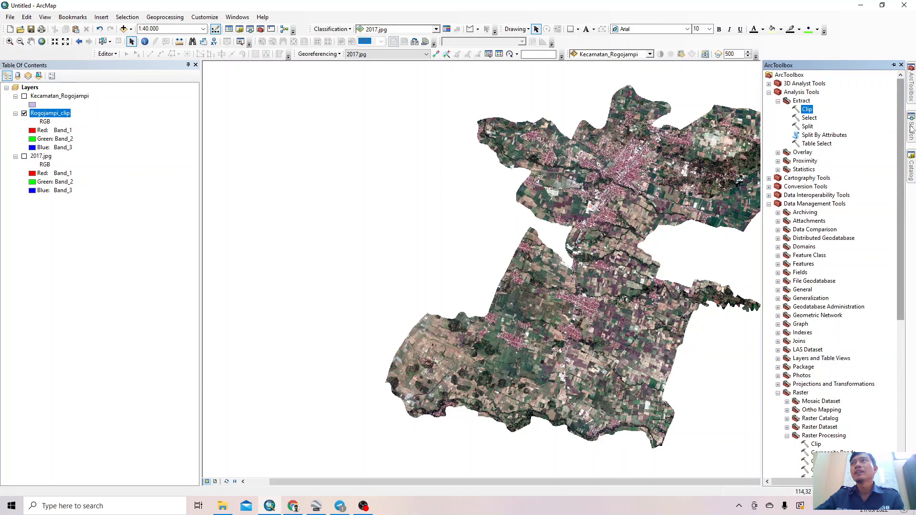
click(911, 128)
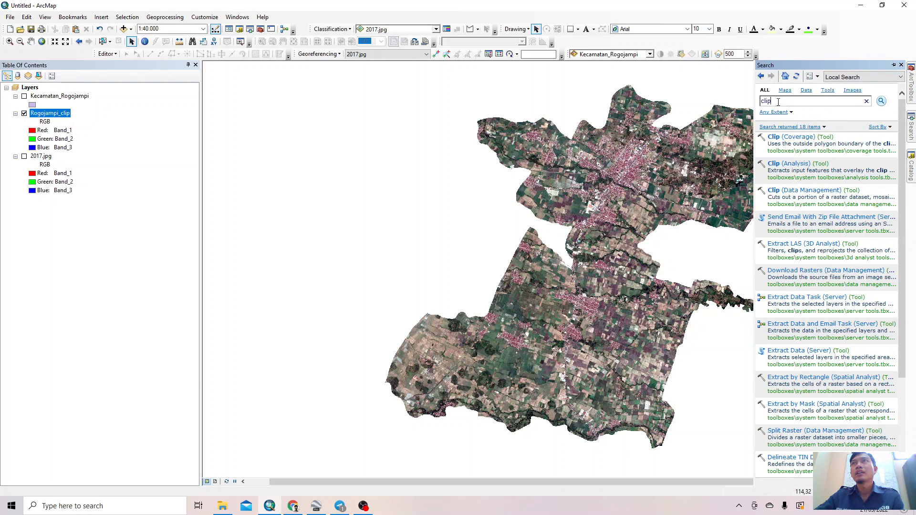